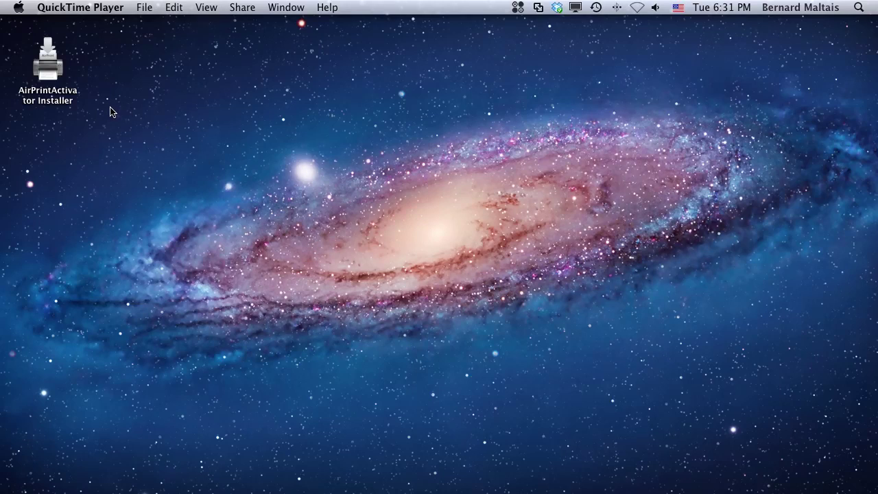
- Install the AirPrint Activator preference pane from the desktop installer and switch the activator on
double_click(54, 71)
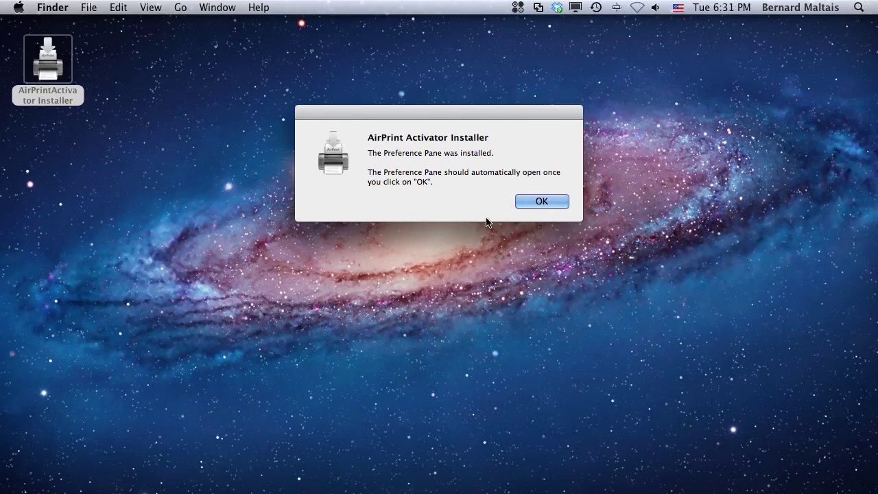
click(559, 202)
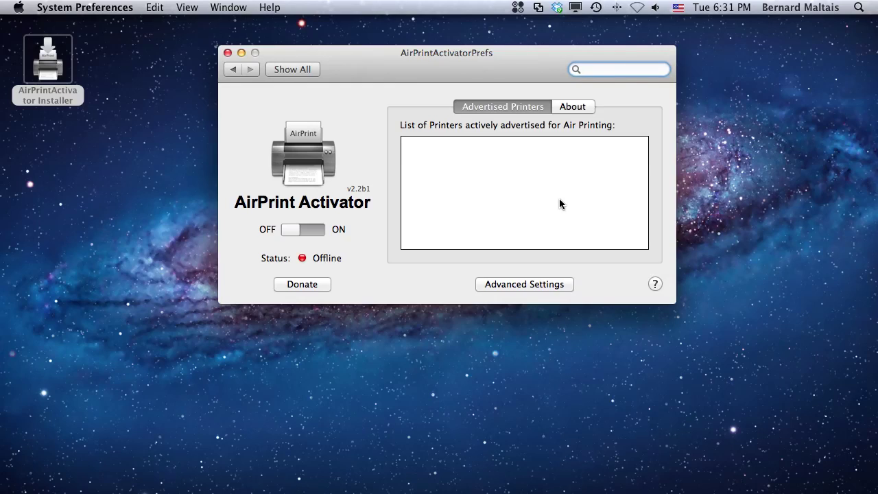
click(319, 235)
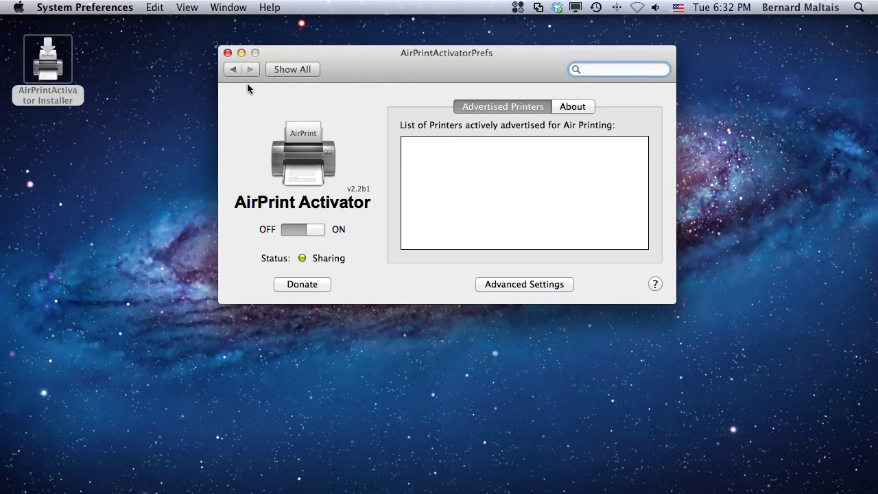
- Share the Brother DCP-7030 printer on the network in the Print & Scan preferences
click(236, 70)
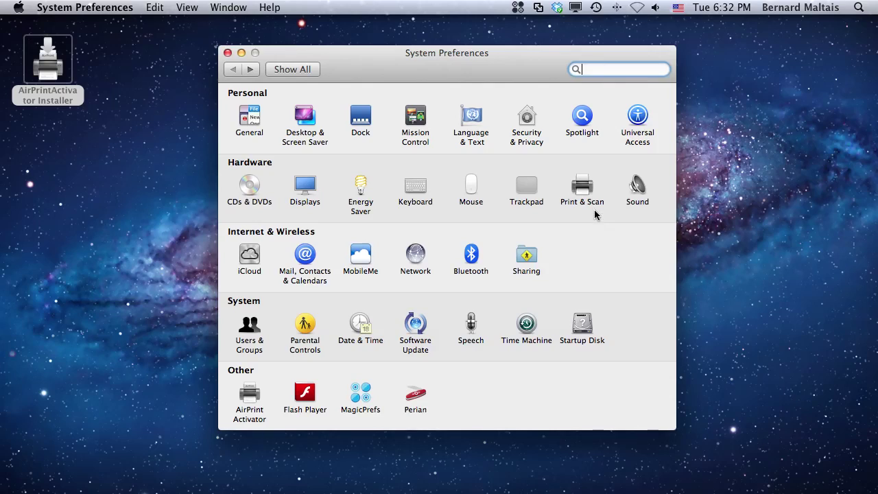
click(584, 192)
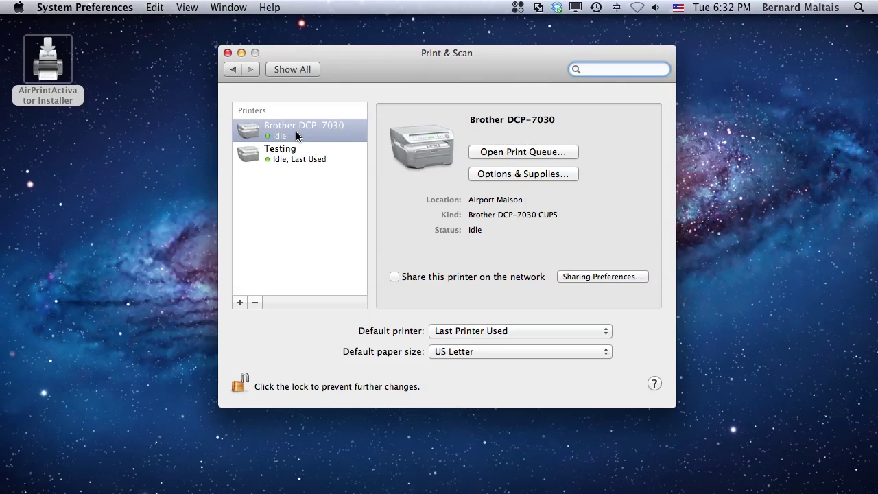
click(394, 278)
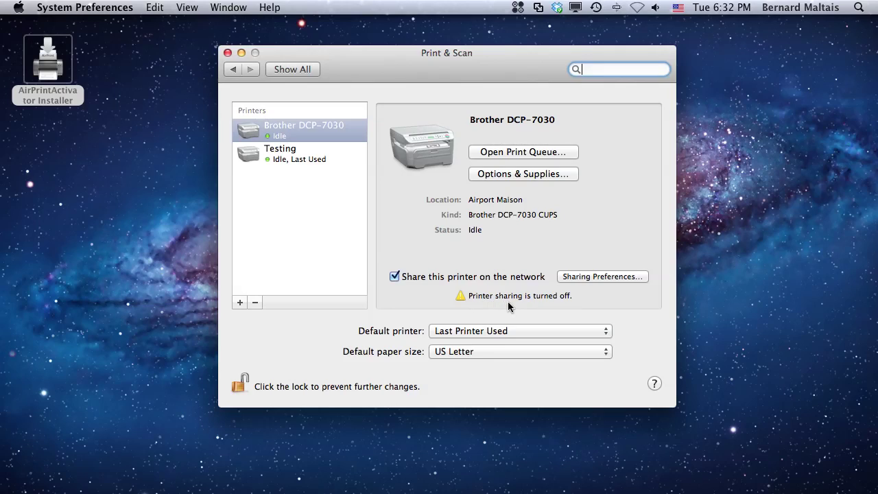
- Enable Printer Sharing in the Sharing preferences and check the advertised printers in AirPrint Activator
click(236, 71)
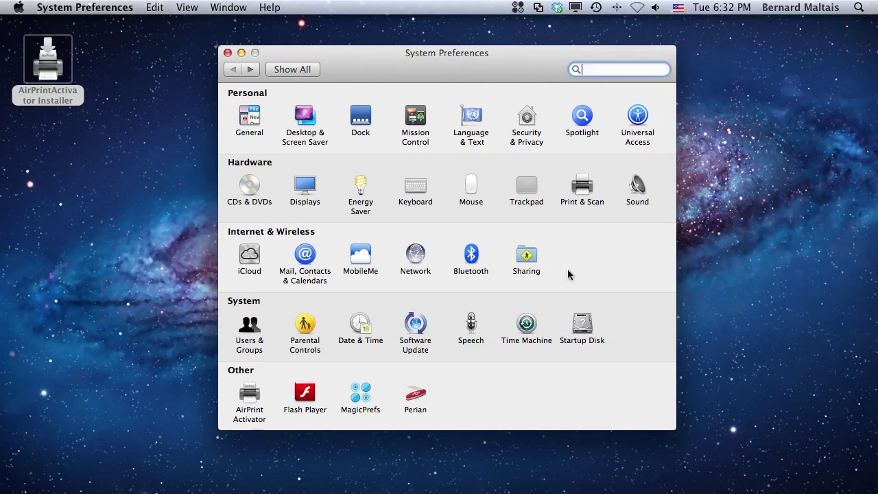
click(532, 259)
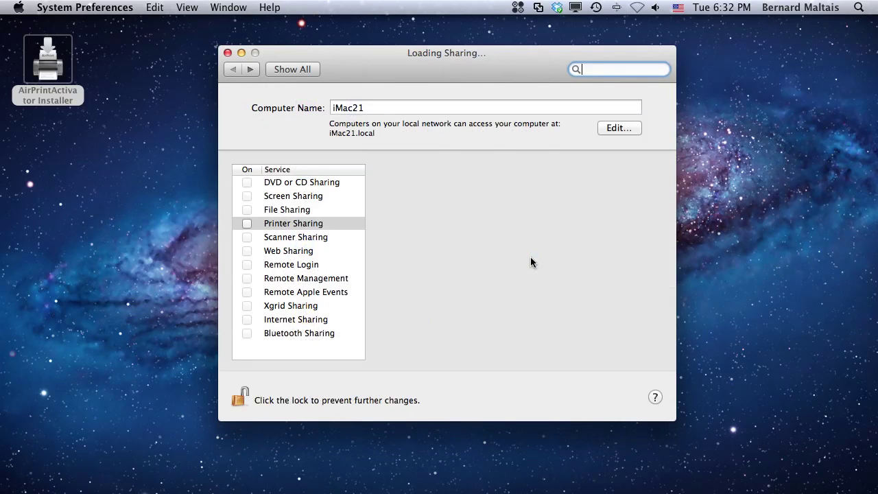
click(247, 226)
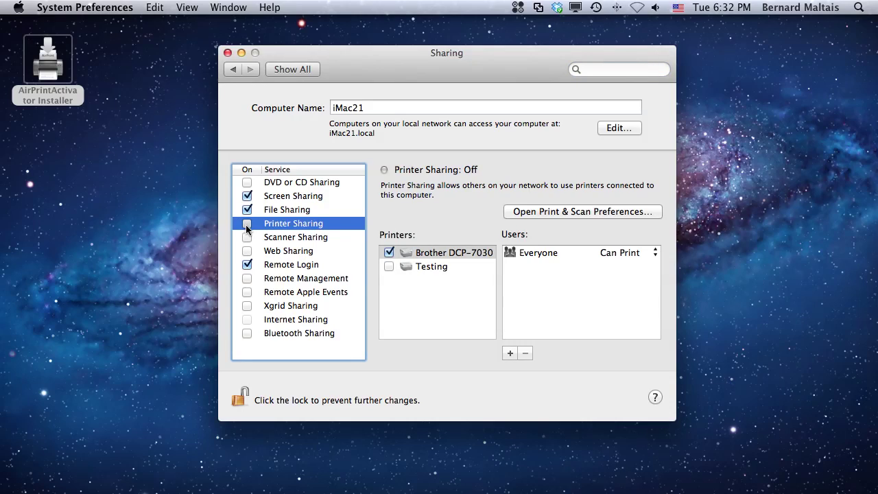
click(247, 225)
click(232, 68)
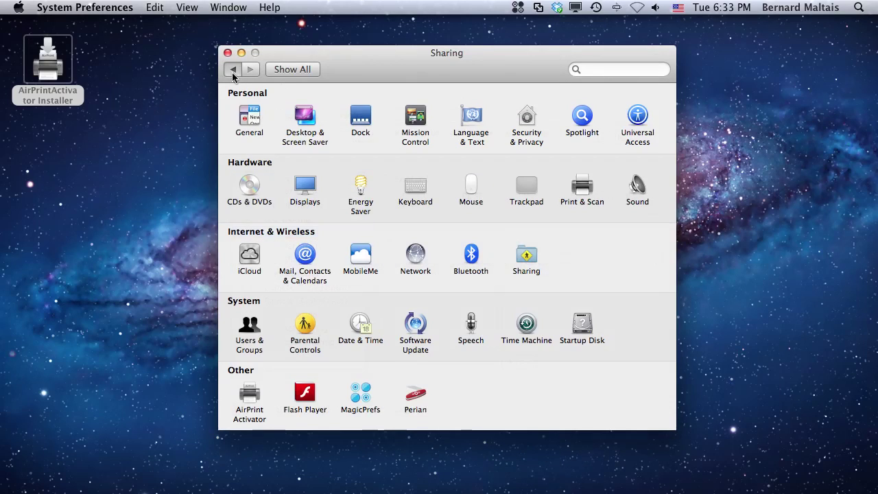
click(250, 394)
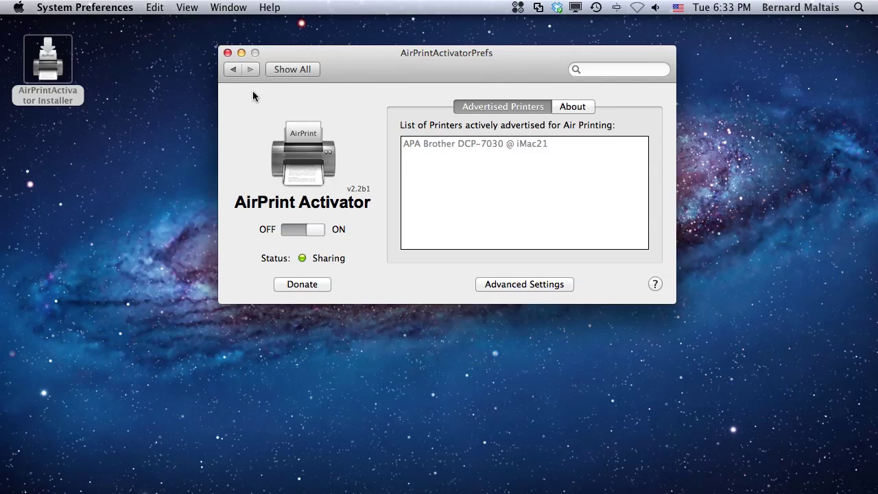
- Share the Testing printer on the network and check AirPrint Activator's list of advertised printers
click(236, 73)
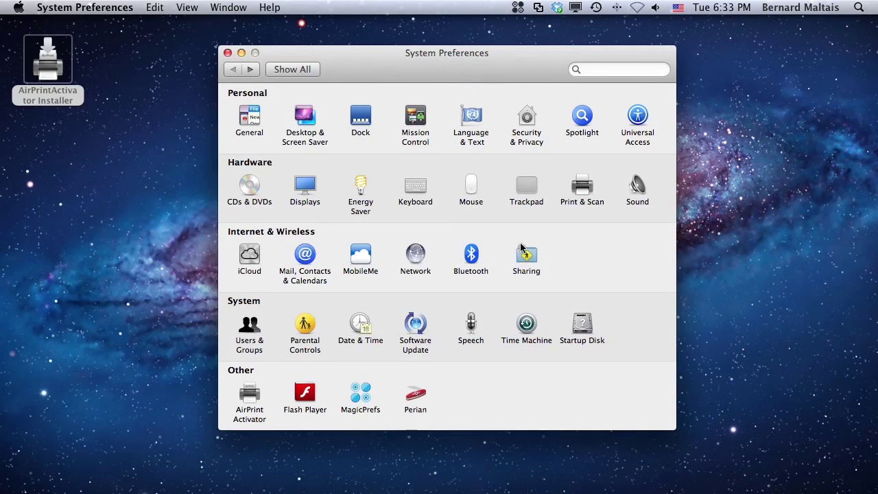
click(578, 183)
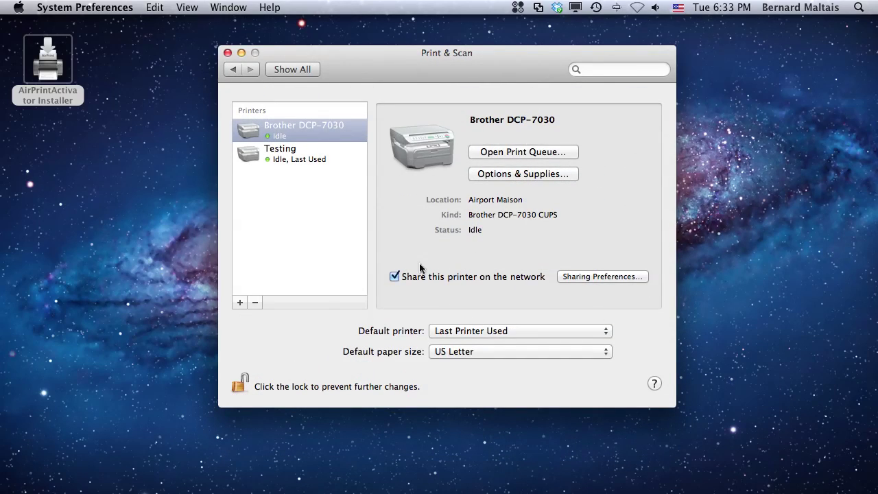
click(299, 159)
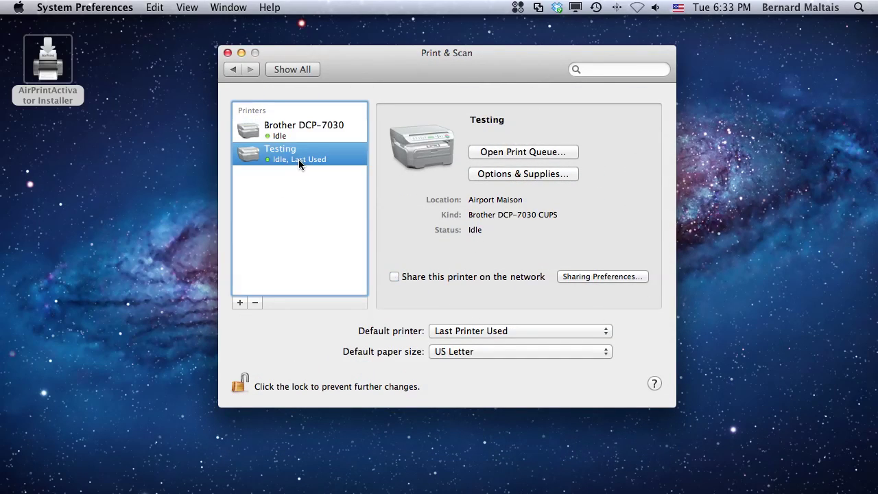
click(394, 278)
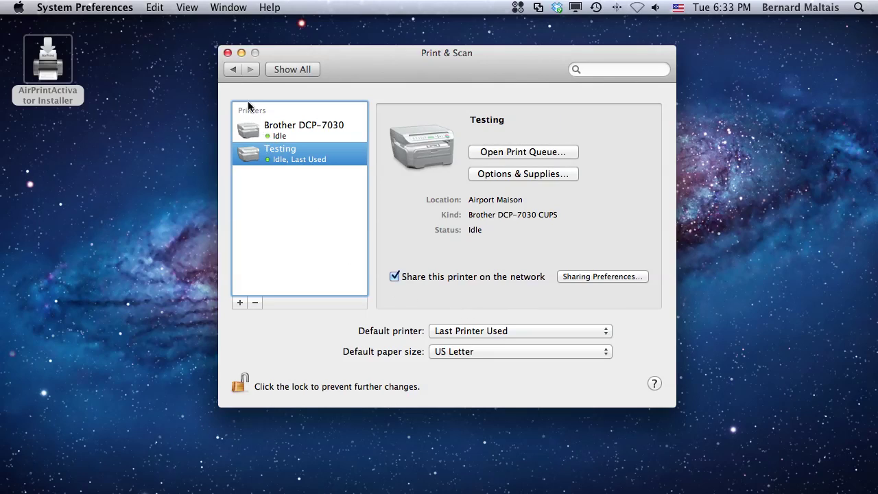
click(233, 70)
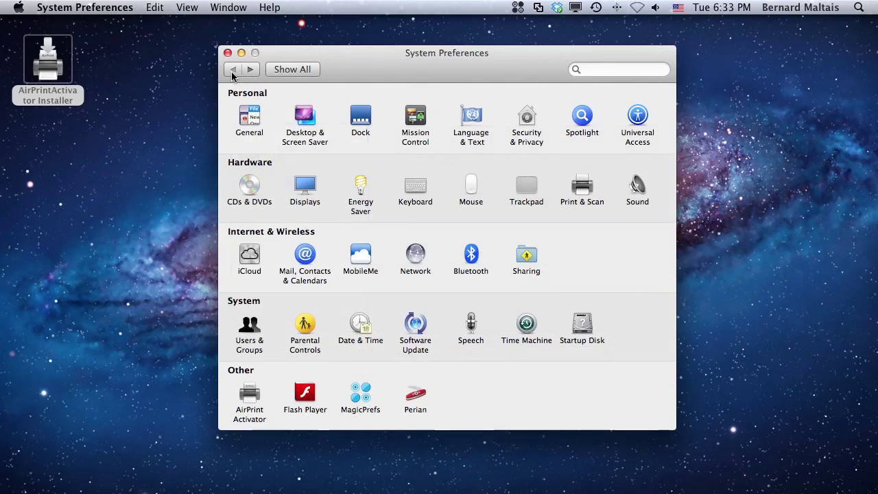
click(252, 396)
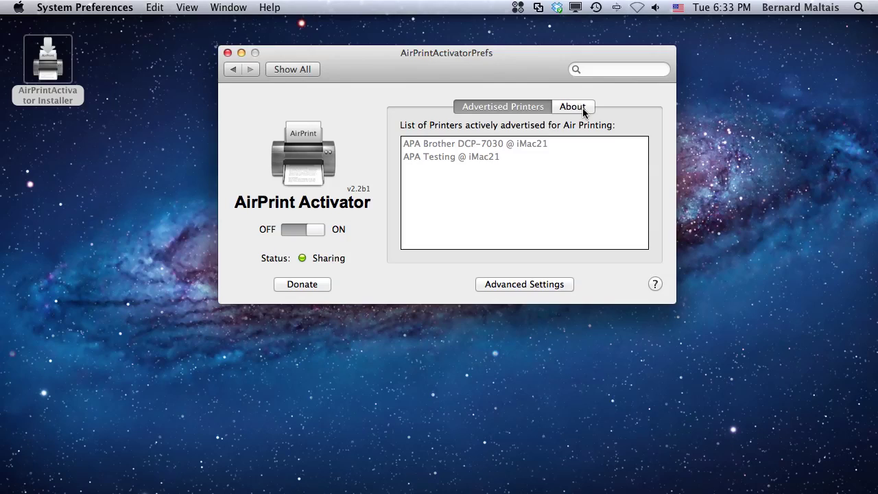
- Set the printer name prefix to AirPrint in AirPrint Activator's advanced settings and apply the change
click(557, 287)
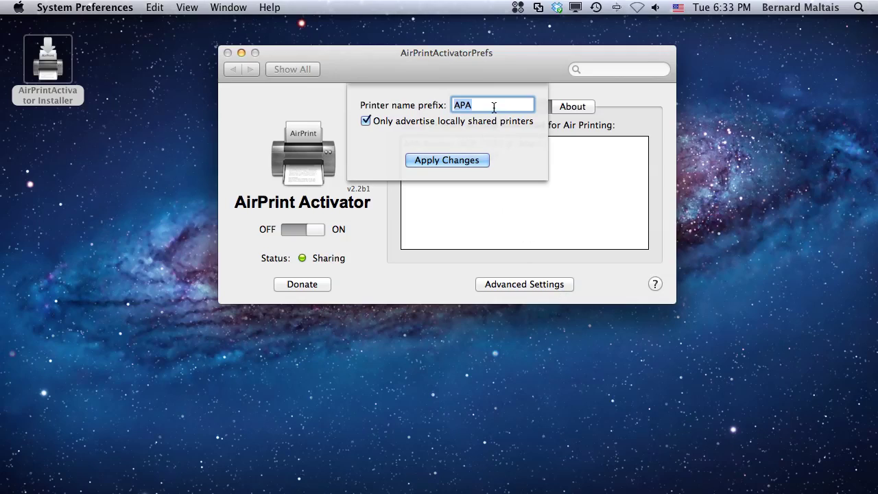
click(494, 106)
key(BackSpace)
key(BackSpace)
text(irPrint)
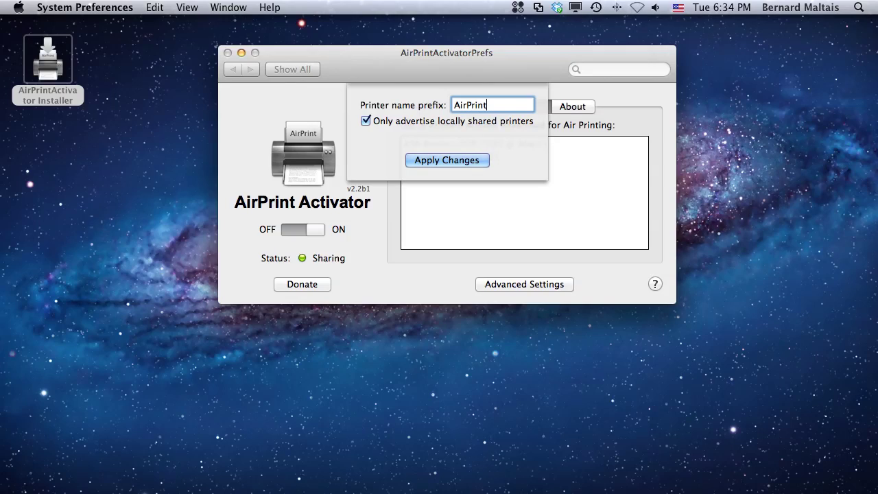
click(480, 160)
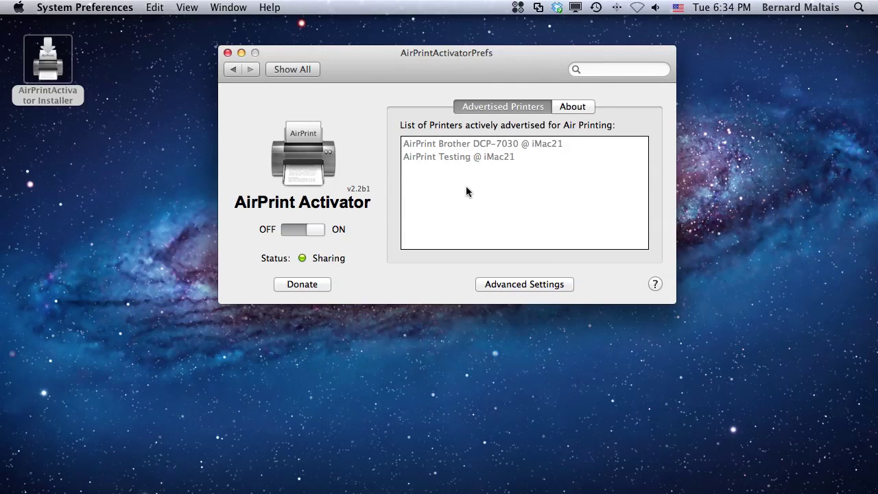
- Restore the printer name prefix to APA in the advanced settings and apply the change
click(551, 286)
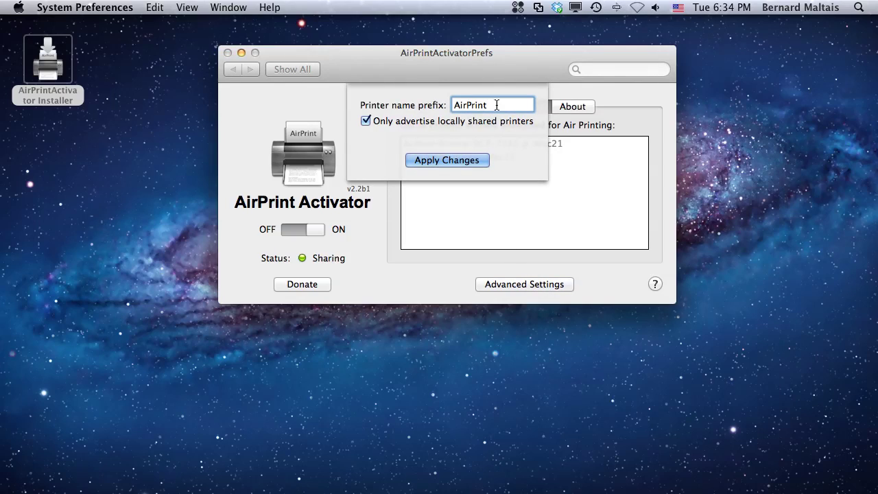
double_click(478, 104)
drag(516, 107, 443, 104)
text(APA)
click(417, 161)
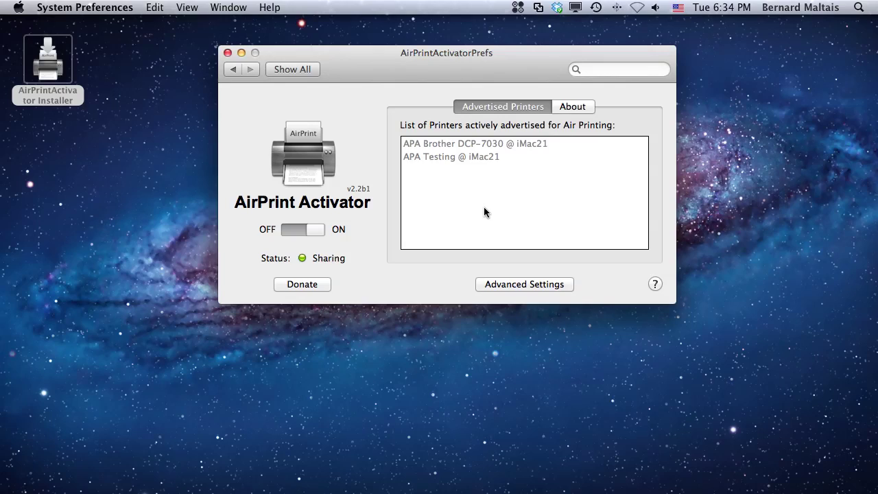
- Switch AirPrint Activator off and back on, and close the preferences window
click(288, 229)
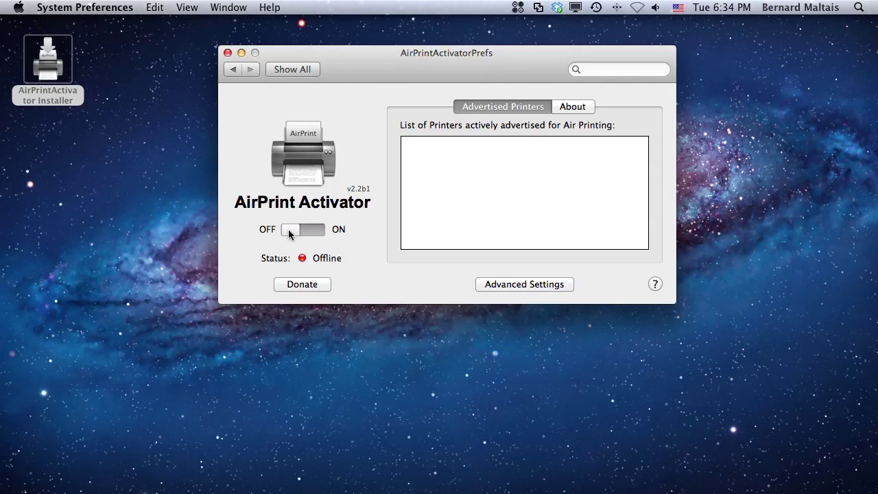
click(320, 233)
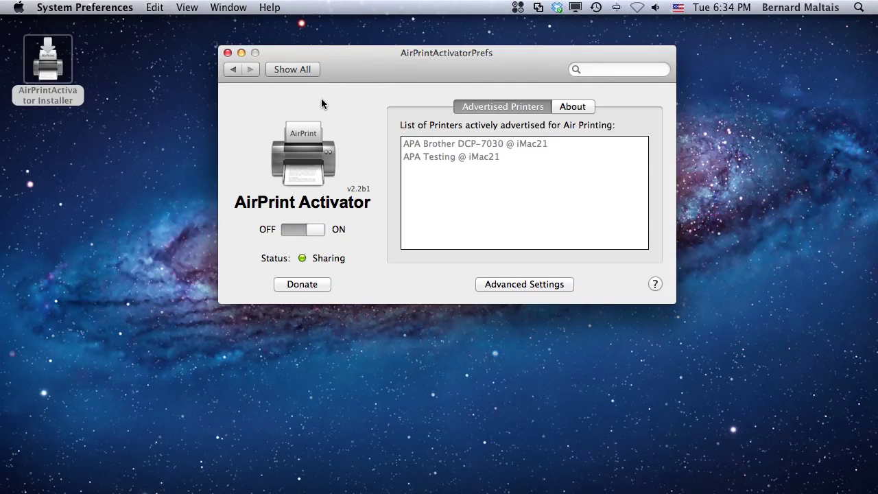
click(227, 53)
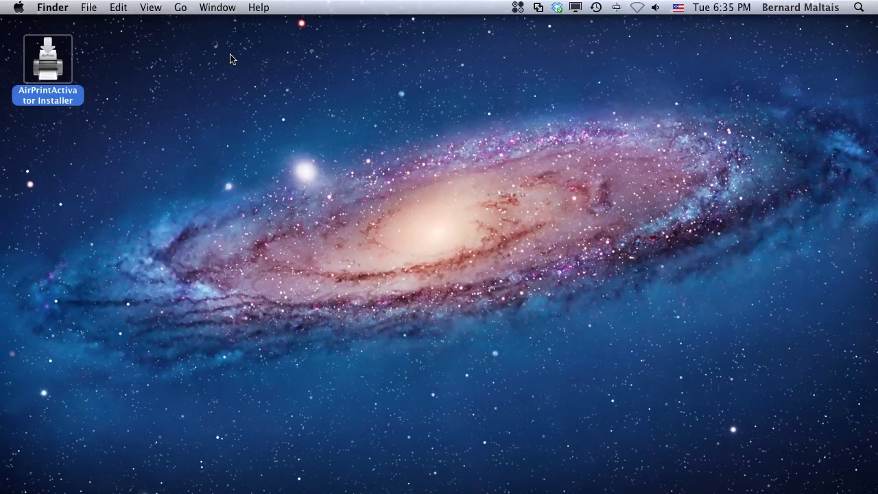
- Reopen System Preferences and start removing the AirPrint Activator preference pane
mouse_move(573, 480)
mouse_move(518, 480)
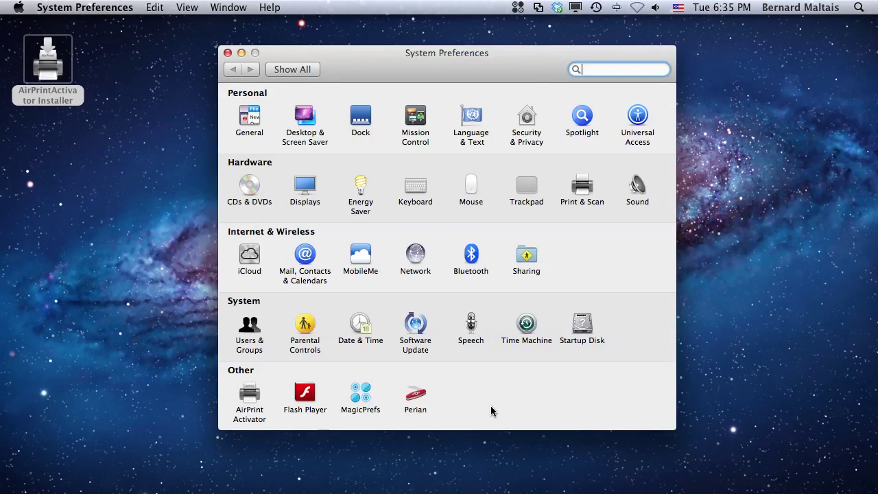
right_click(250, 396)
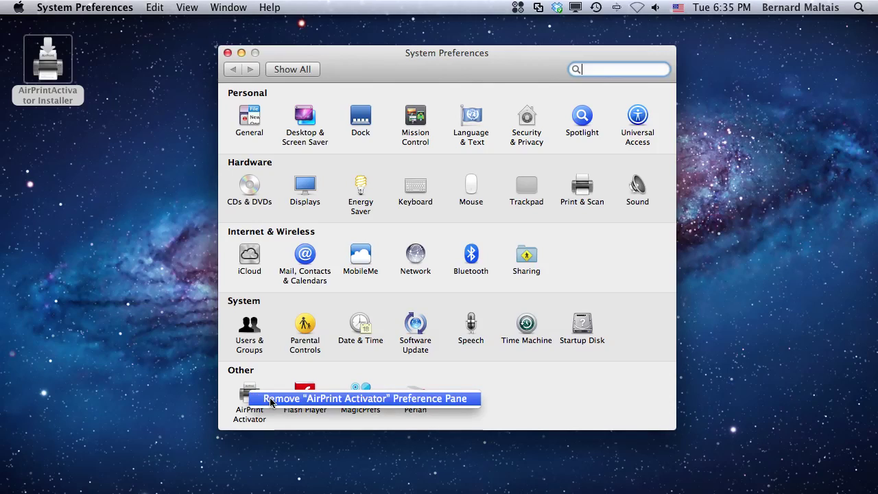